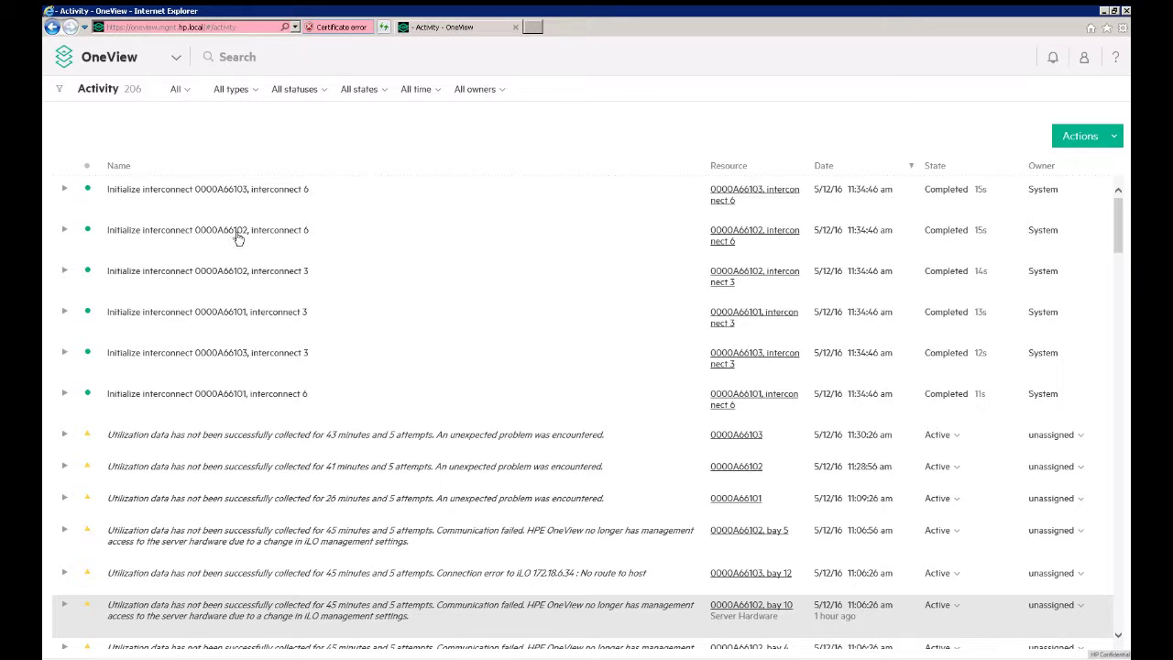
# Step: Go to Servers > Enclosures to list the three existing enclosures
pyautogui.click(175, 59)
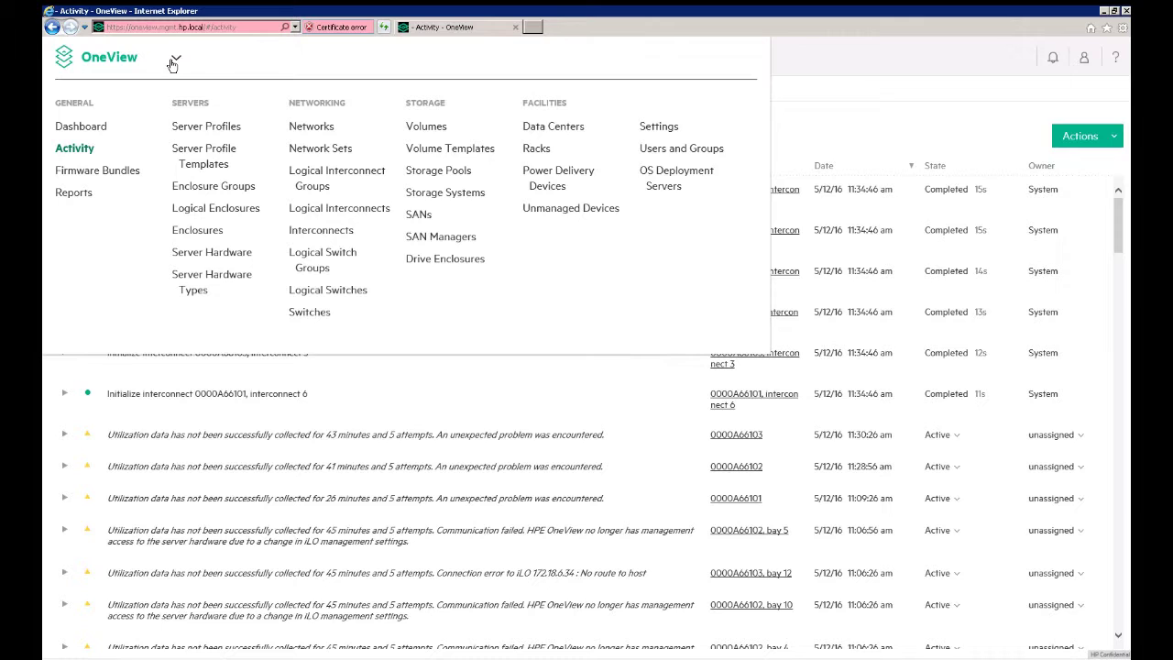
pyautogui.click(195, 233)
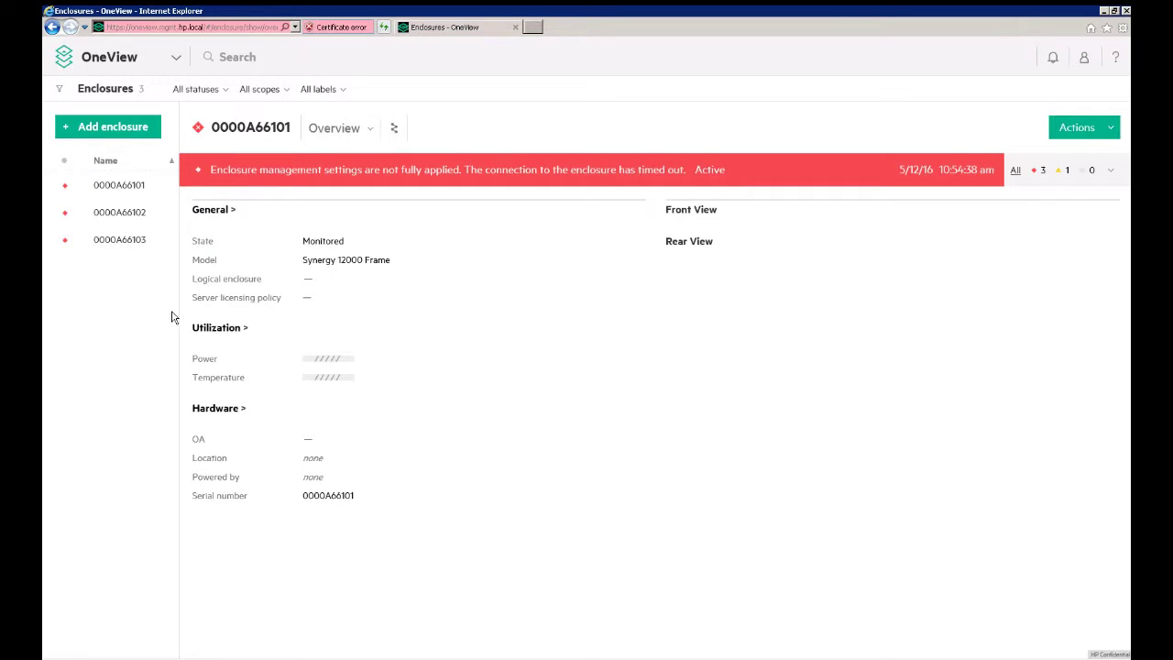
# Step: Begin adding an enclosure for management with OA IP address 172.18.1.11
pyautogui.click(127, 135)
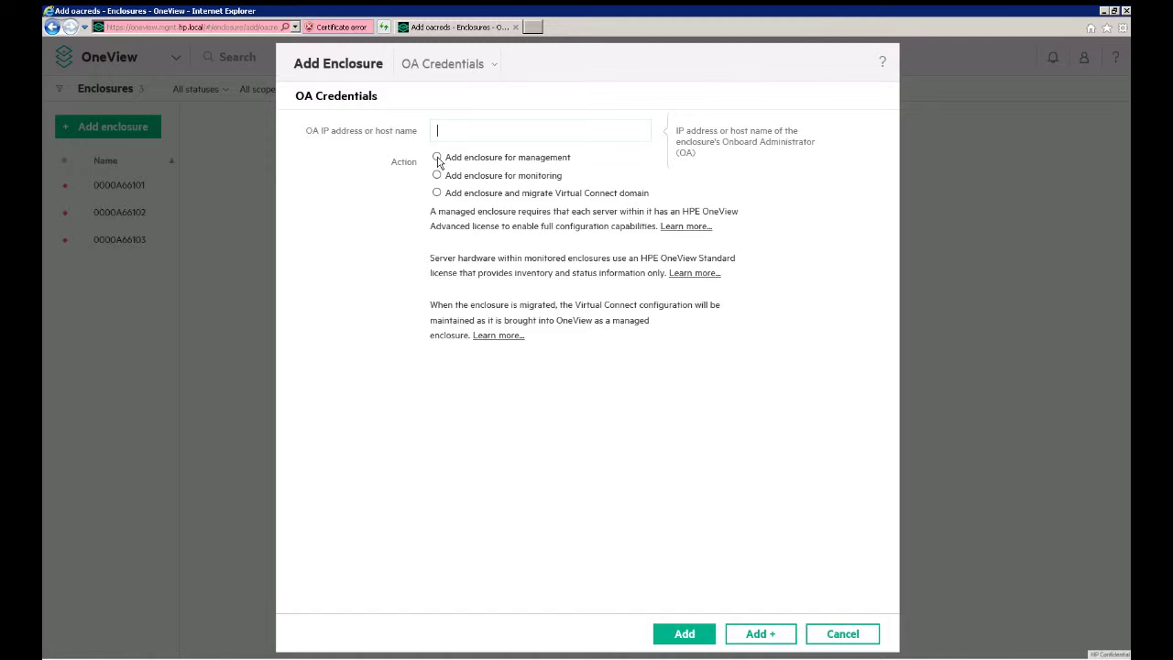
pyautogui.click(437, 158)
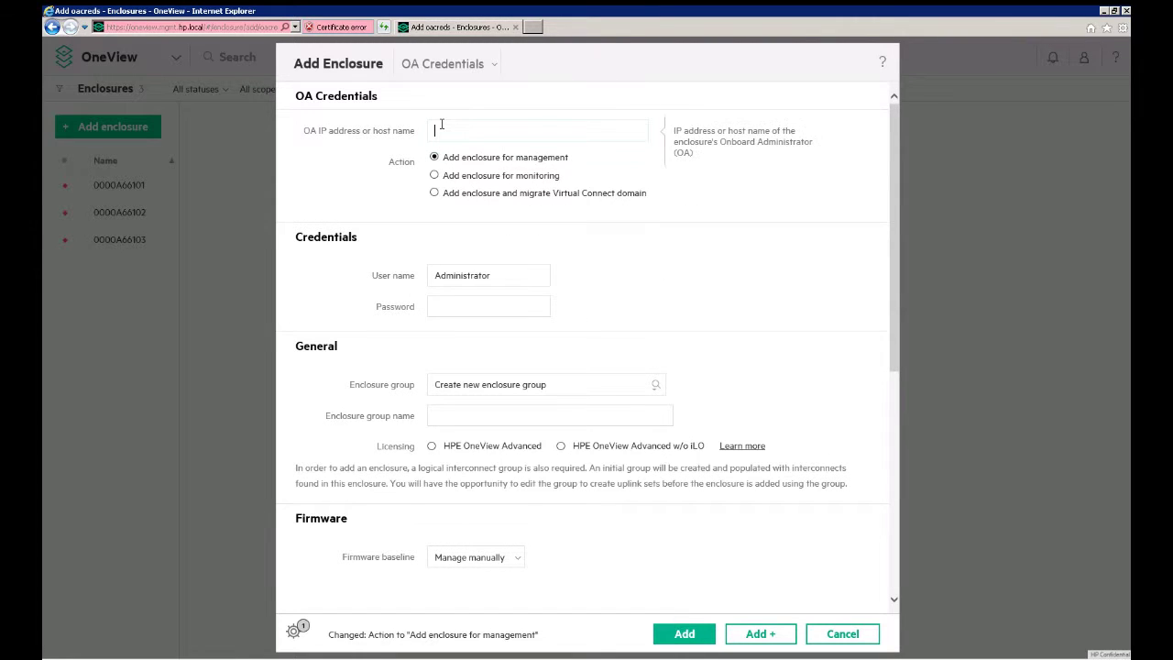
pyautogui.write('172.18.1.11')
# Step: Enter the OA administrator user name and password for the enclosure
pyautogui.doubleClick(454, 275)
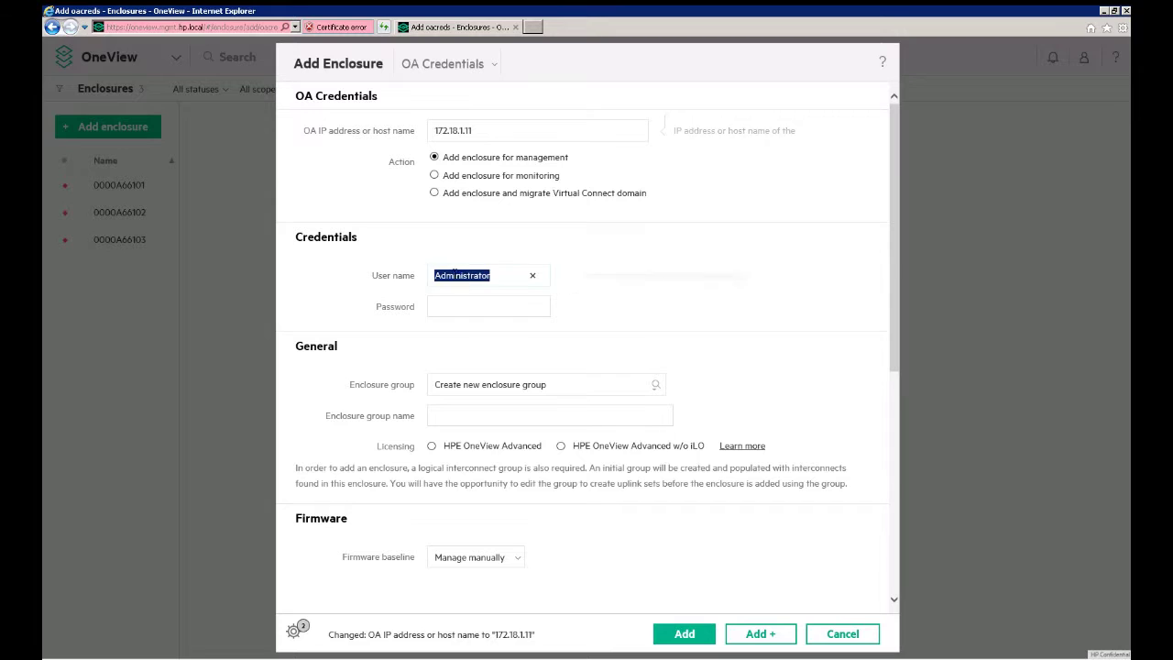
pyautogui.write('dcs')
pyautogui.click(477, 308)
pyautogui.write('dc')
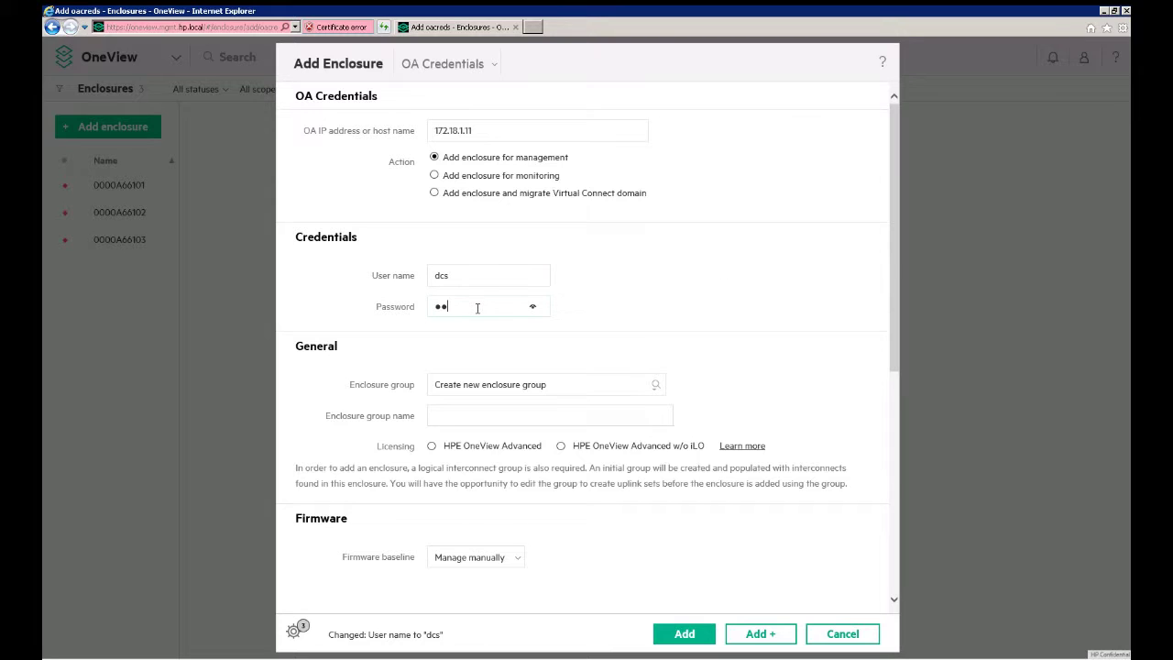
pyautogui.write('s')
# Step: Name the new enclosure group Production and select HPE OneView Advanced licensing
pyautogui.moveTo(486, 407)
pyautogui.click(481, 418)
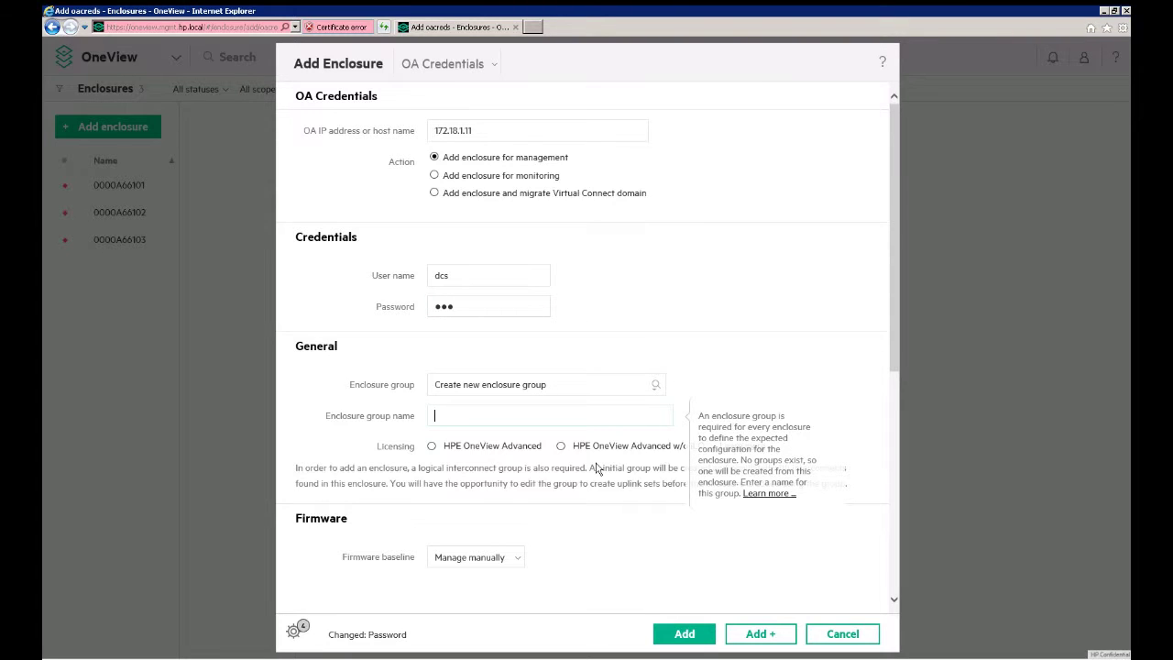
pyautogui.write('Production')
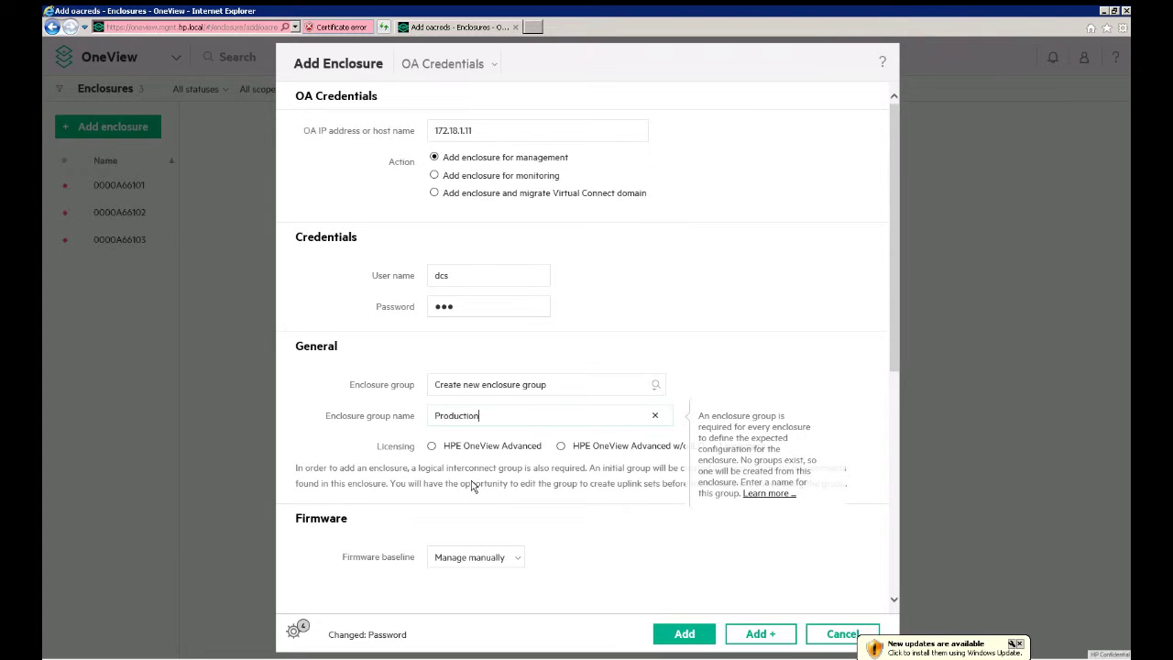
pyautogui.click(432, 447)
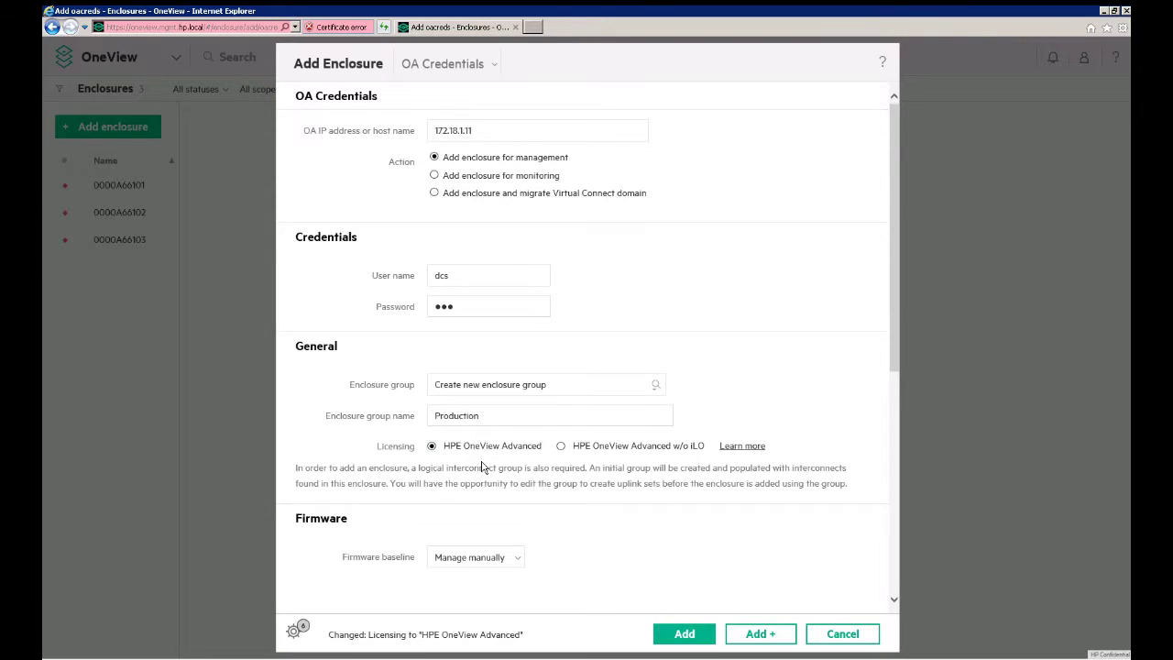
# Step: Leave the firmware baseline at 'Manage manually' after checking the dropdown choices
pyautogui.scroll(-1, 482, 467)
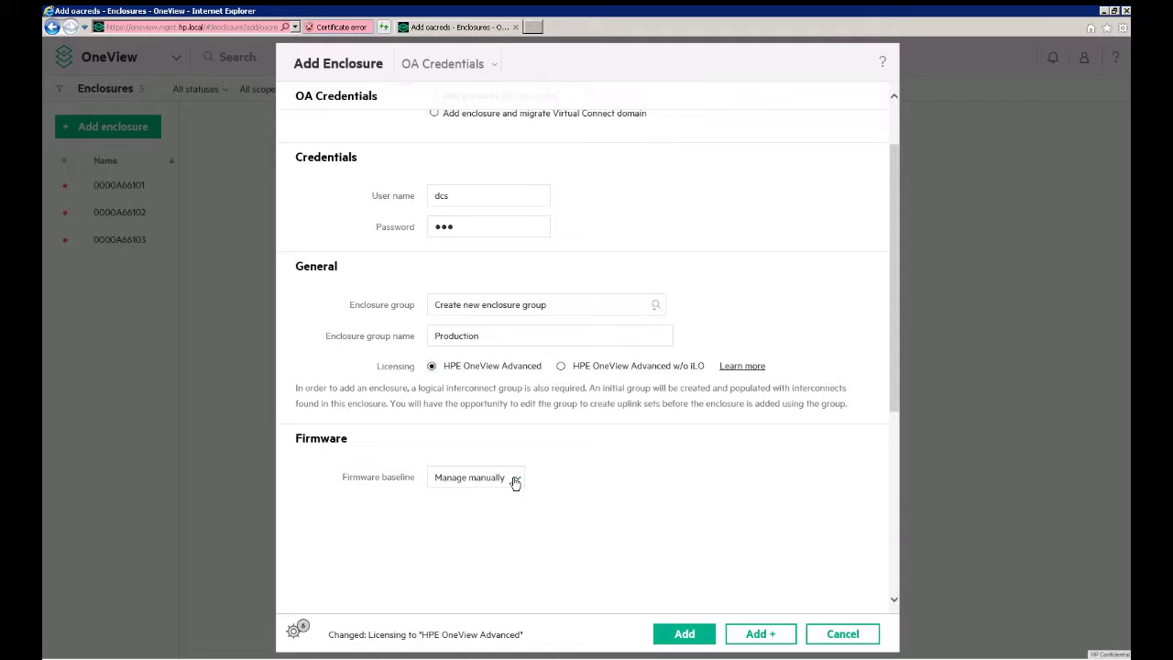
pyautogui.click(516, 482)
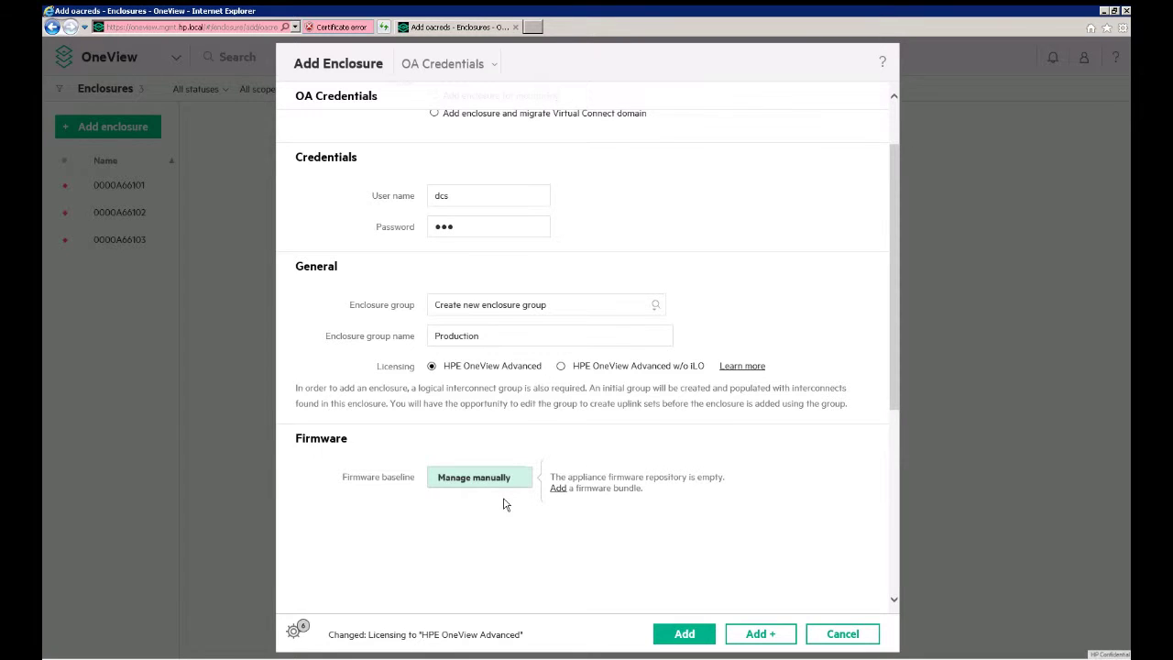
pyautogui.scroll(2, 504, 504)
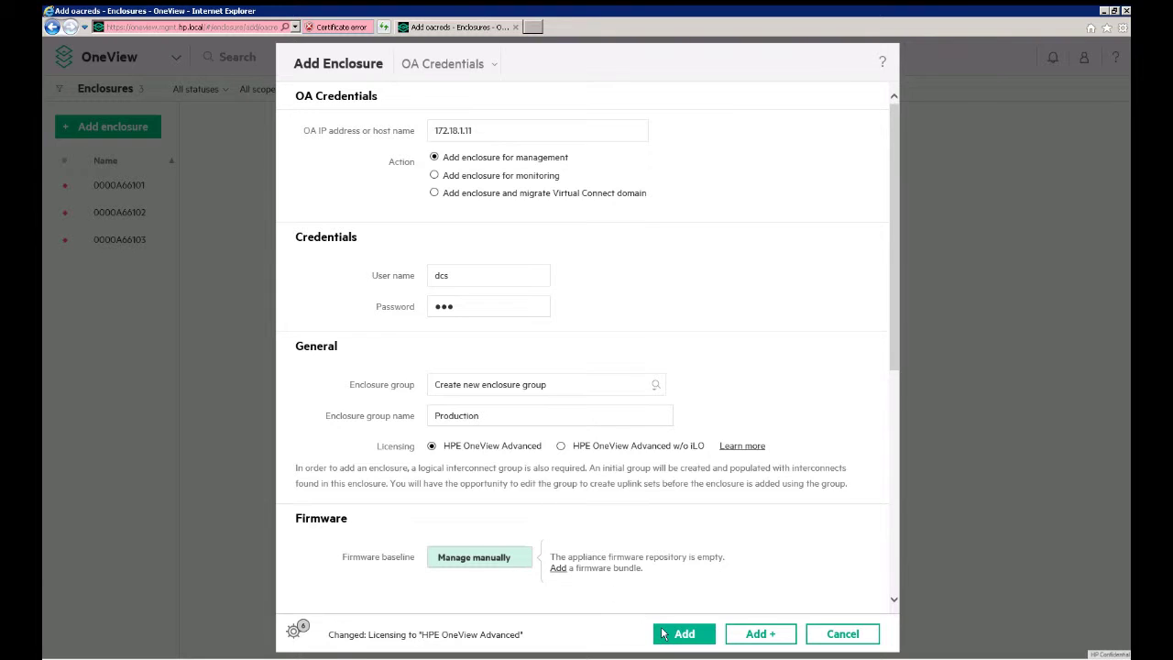
# Step: Submit the Add Enclosure form so Encl1 appears as a configured BladeSystem c7000
pyautogui.click(666, 632)
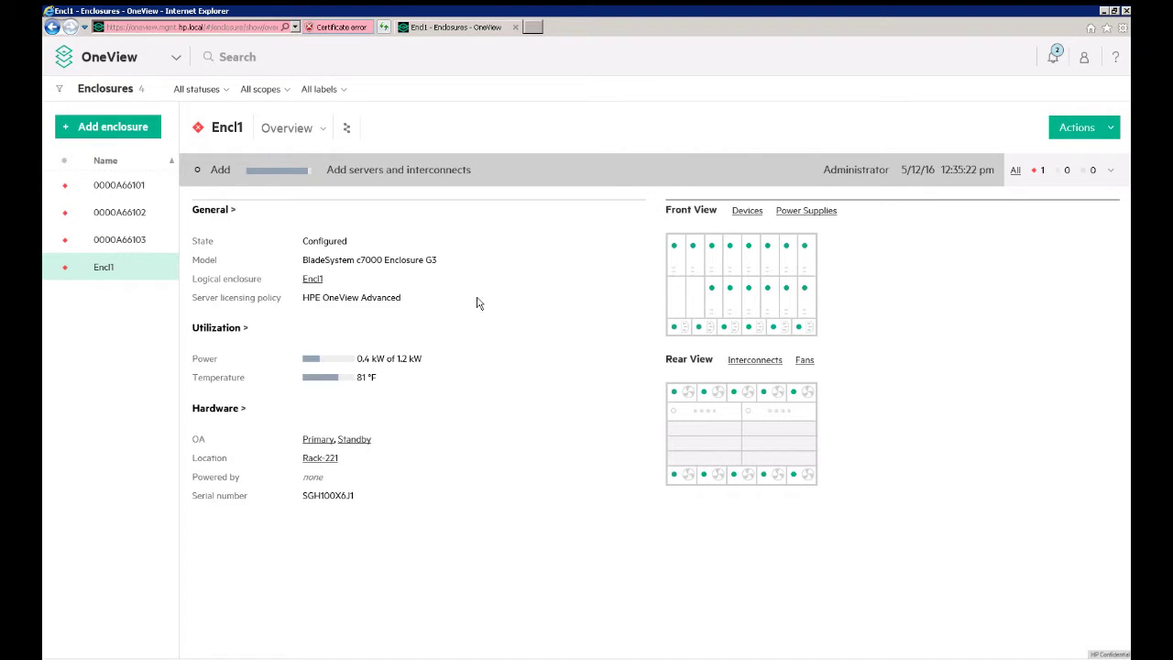
# Step: Open Server Hardware and view Encl1, bay 1, showing HPE OneView Advanced licensing
pyautogui.click(179, 62)
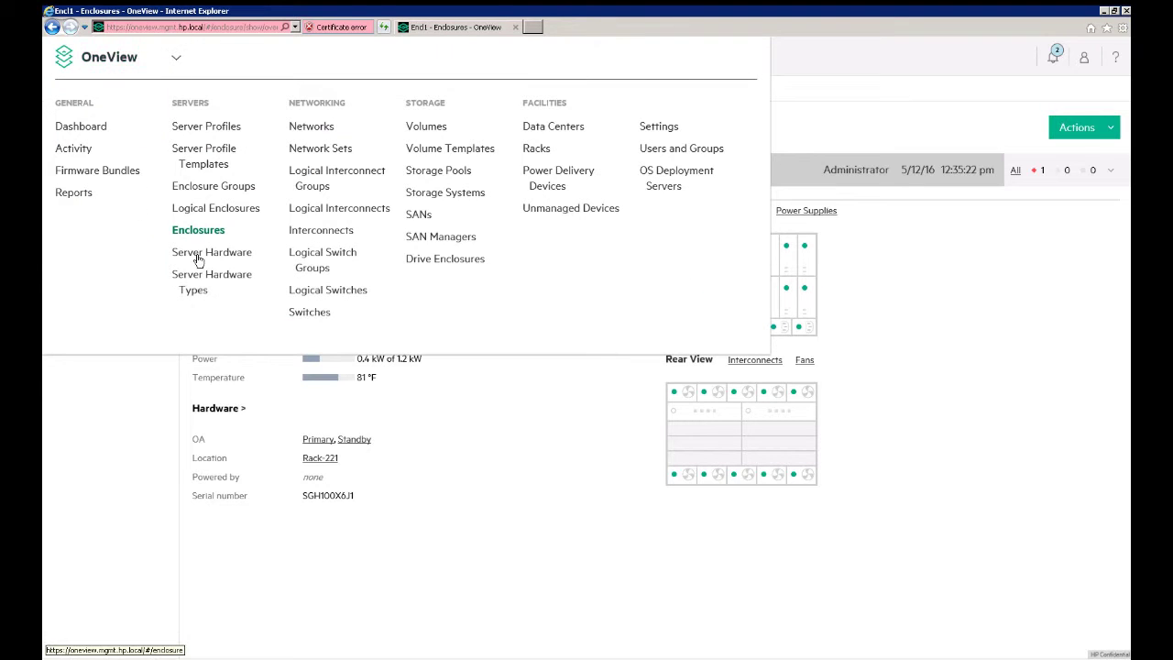
pyautogui.click(236, 299)
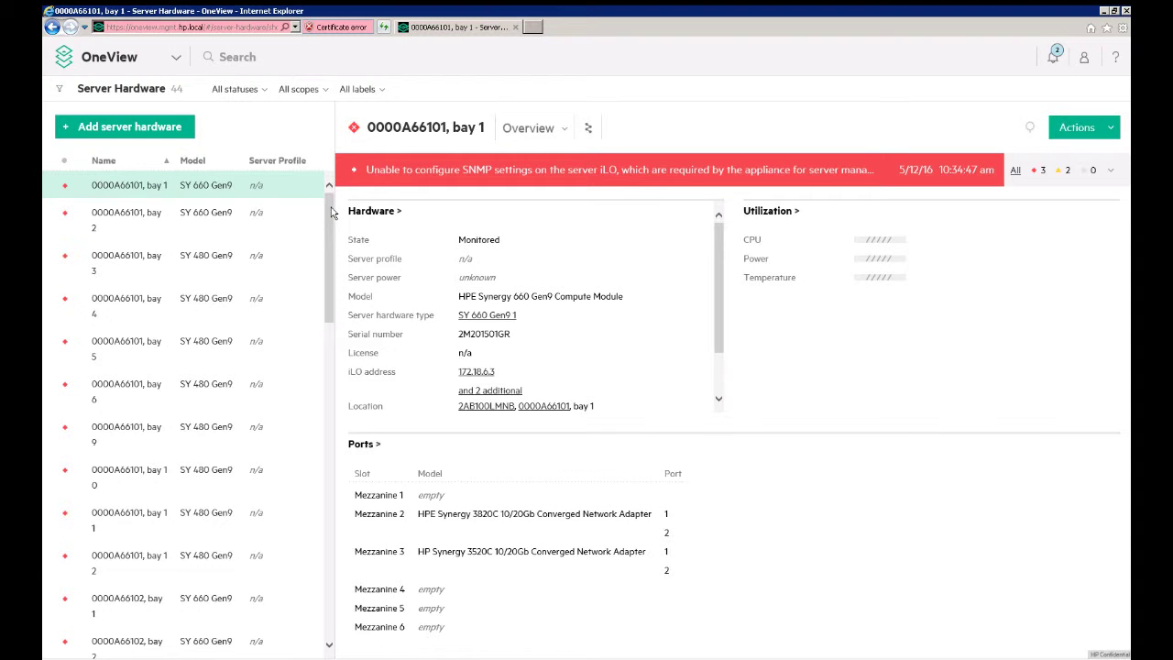
pyautogui.moveTo(332, 213); pyautogui.dragTo(335, 635)
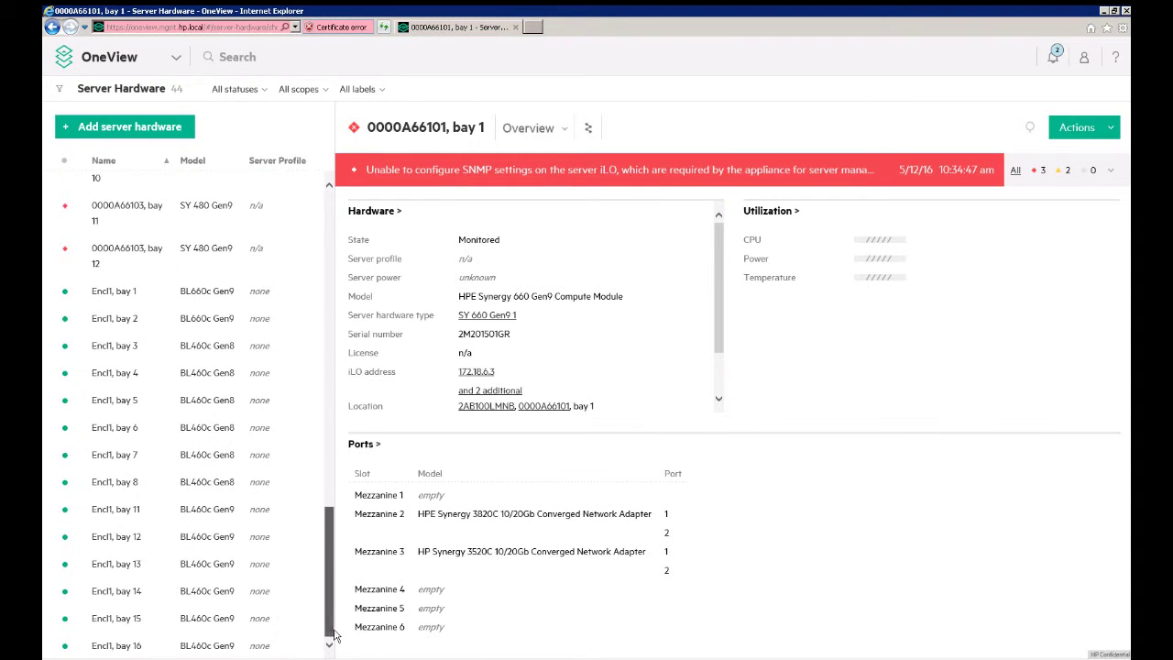
pyautogui.click(170, 300)
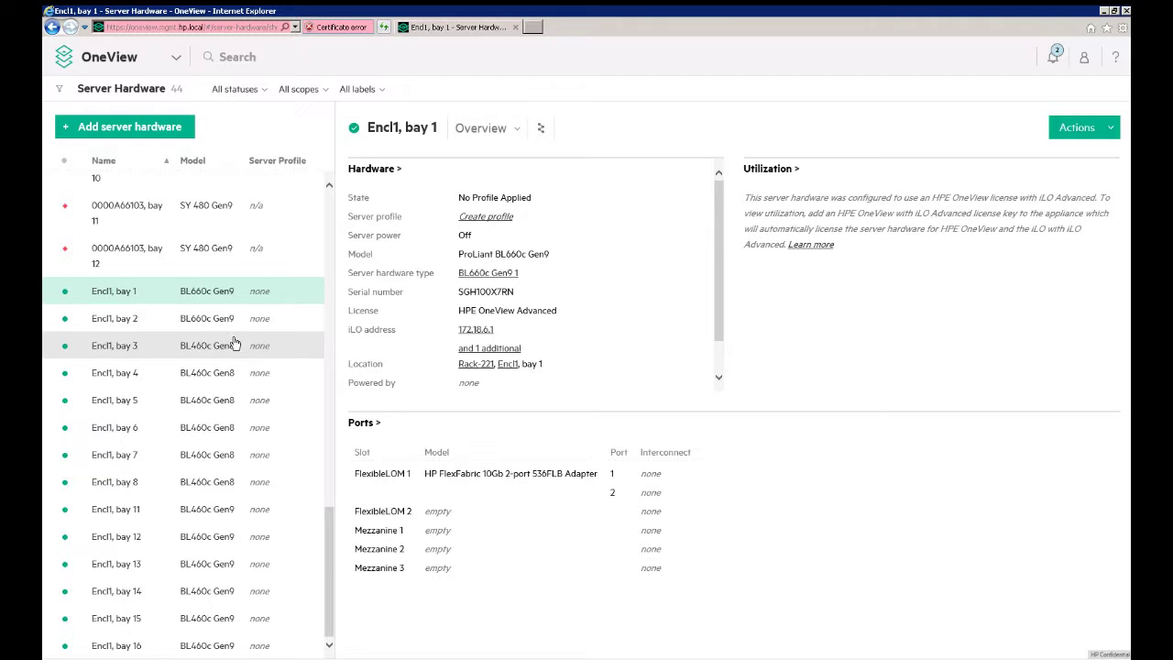
# Step: Begin adding a managed rack server at iLO address 172.18.6.16
pyautogui.click(146, 129)
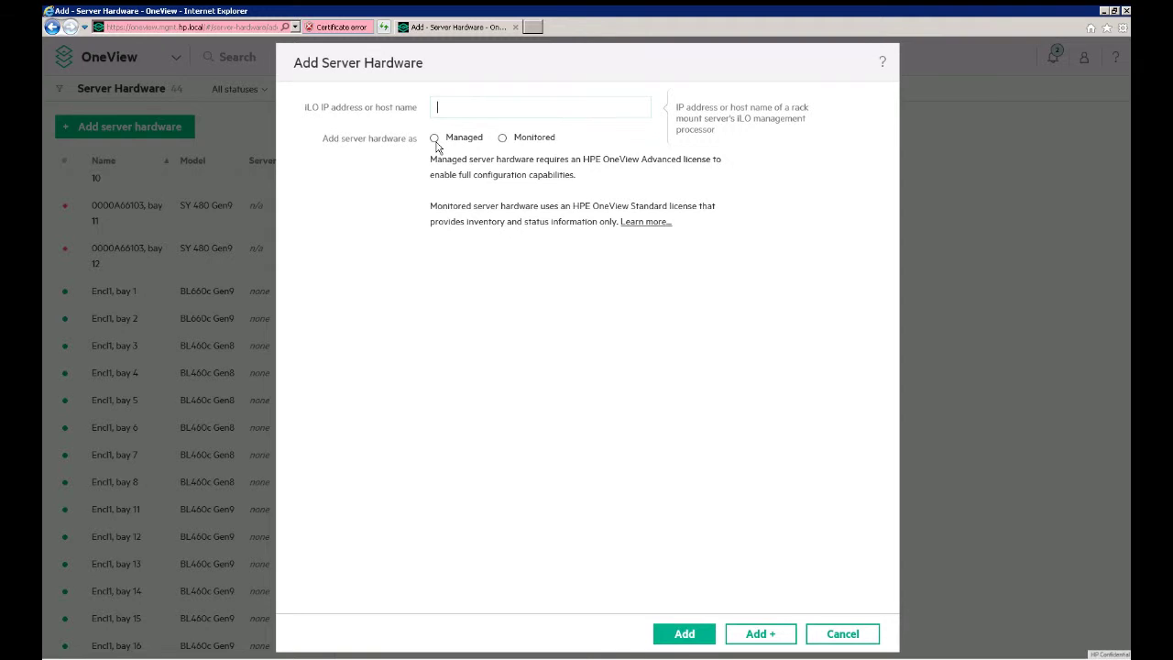
pyautogui.click(434, 139)
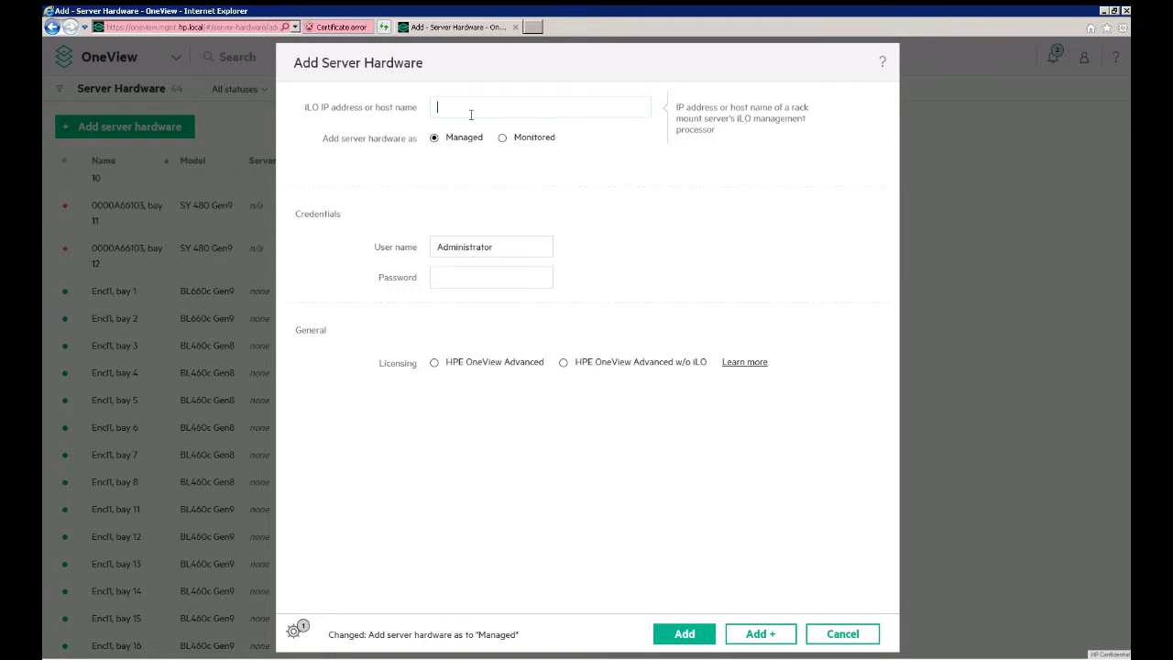
pyautogui.write('172.18.6.16')
# Step: Enter the iLO user name and password and choose HPE OneView Advanced licensing
pyautogui.click(472, 249)
pyautogui.doubleClick(472, 249)
pyautogui.write('dcs')
pyautogui.click(473, 275)
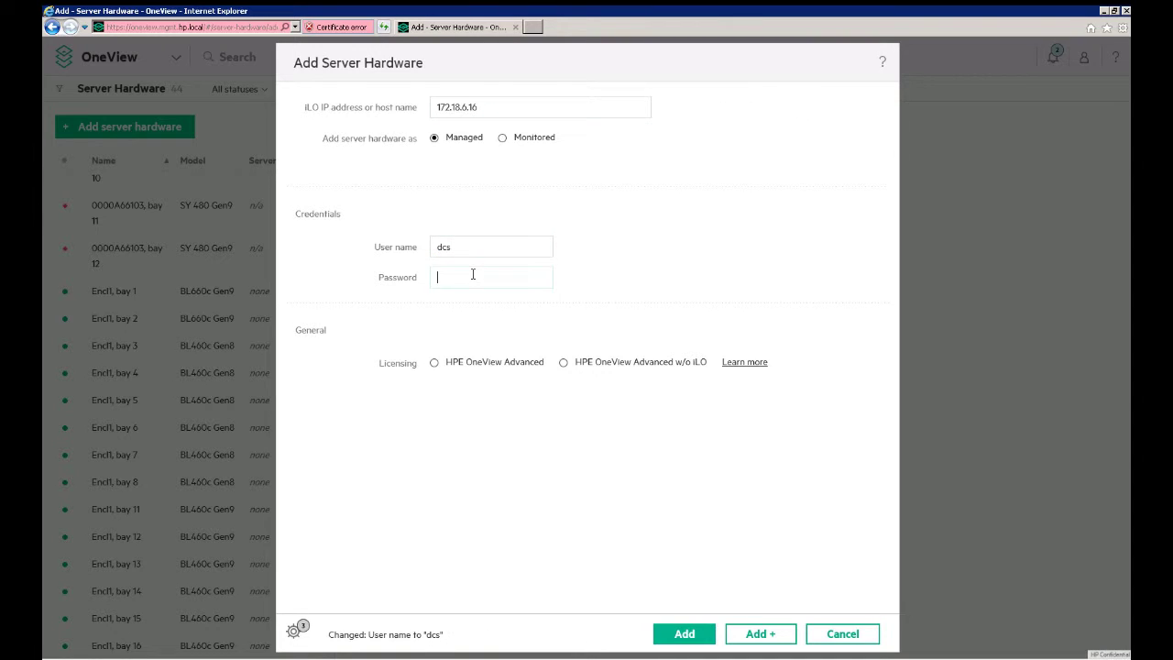
pyautogui.write('dcs')
pyautogui.click(436, 364)
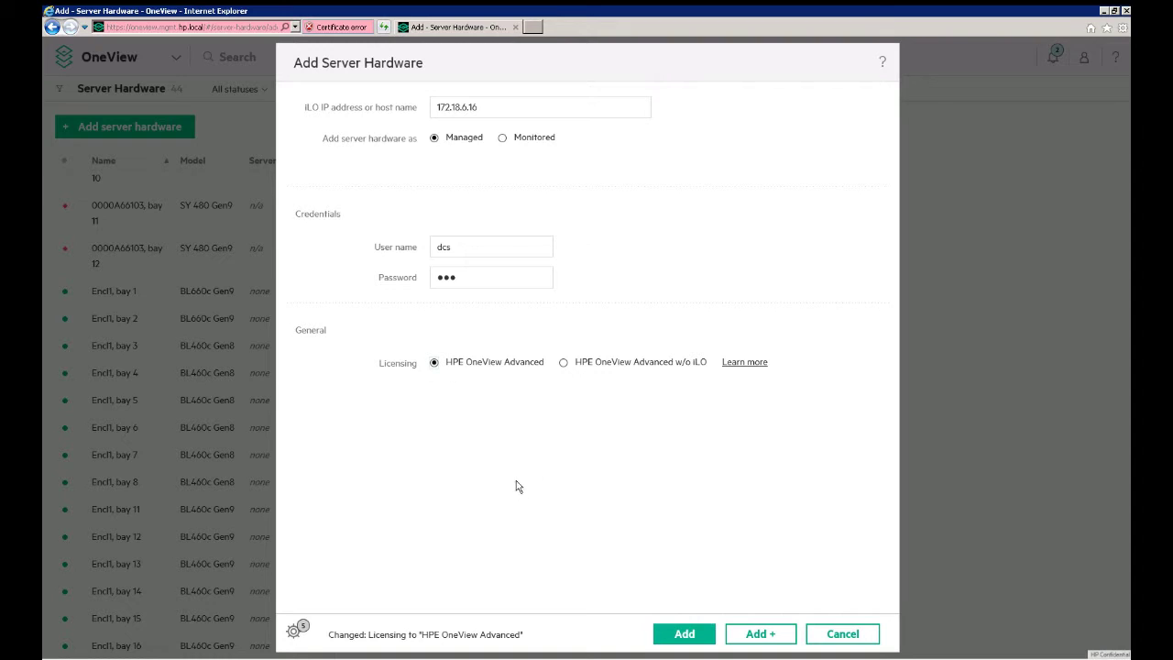
# Step: Submit the server at 172.18.6.16 and let OneView verify its parameters
pyautogui.click(676, 634)
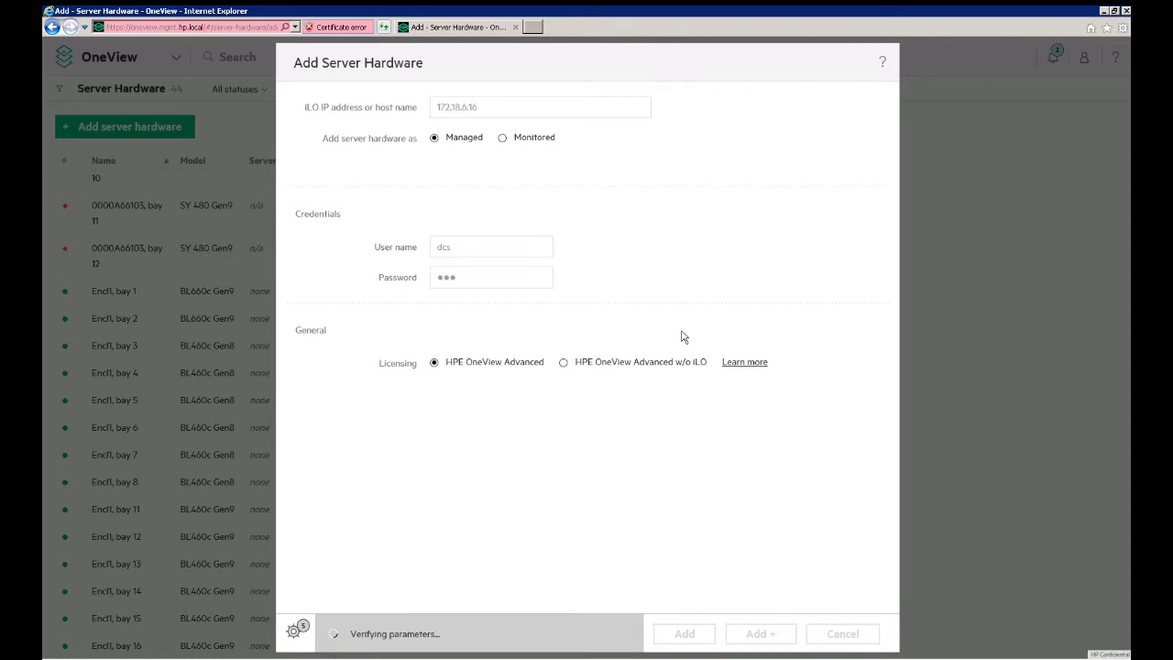